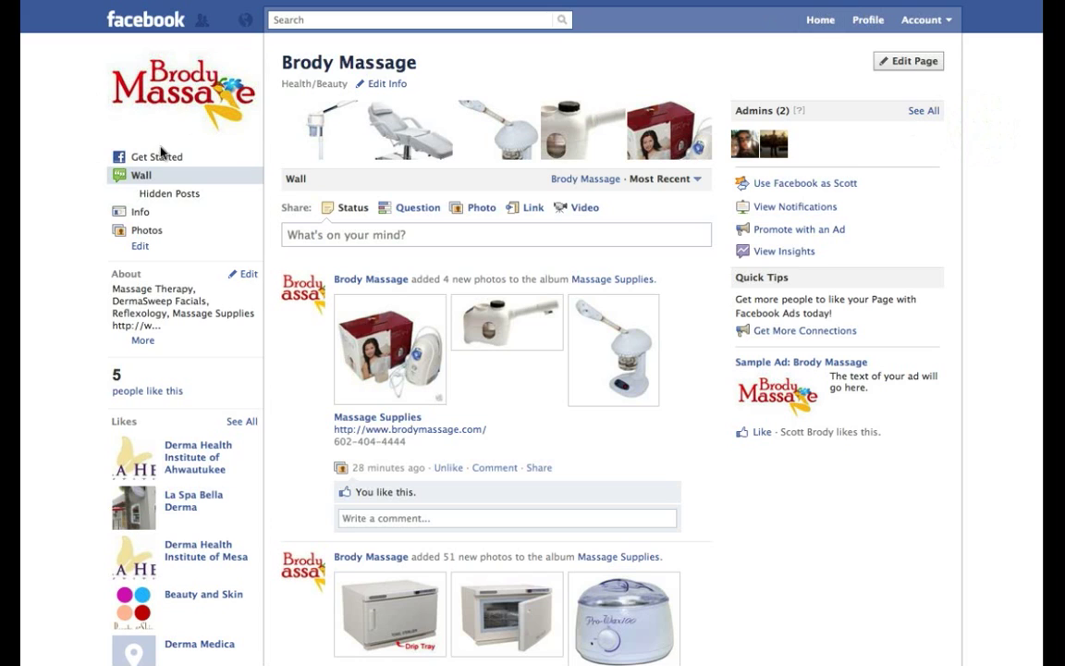
Go to the Brody Massage page's Events list and start a new event
click(821, 20)
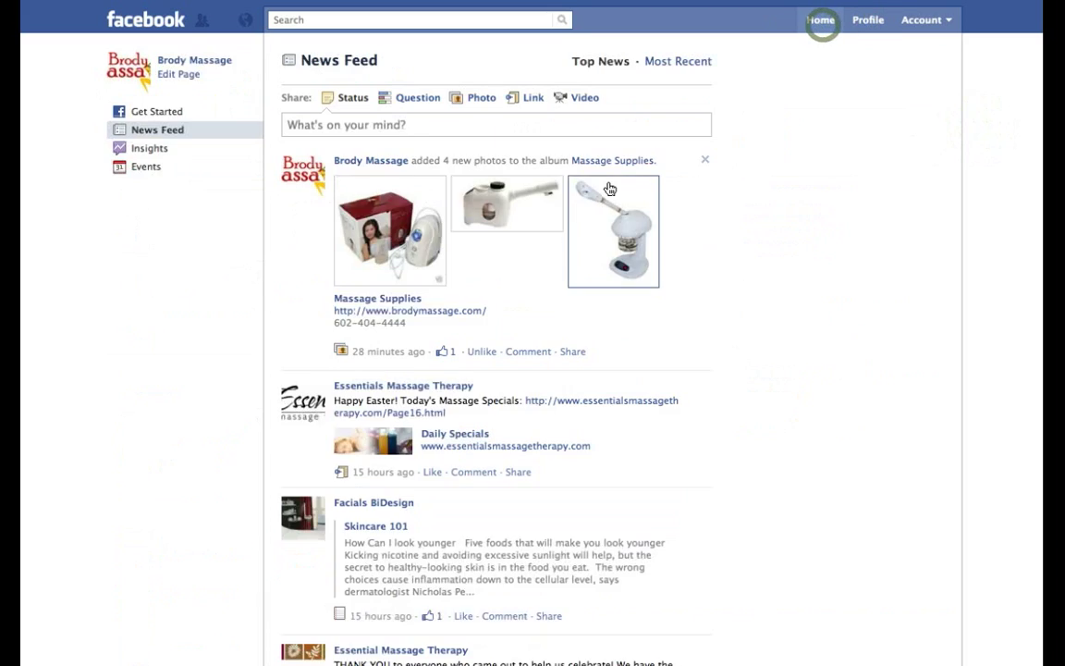
click(143, 176)
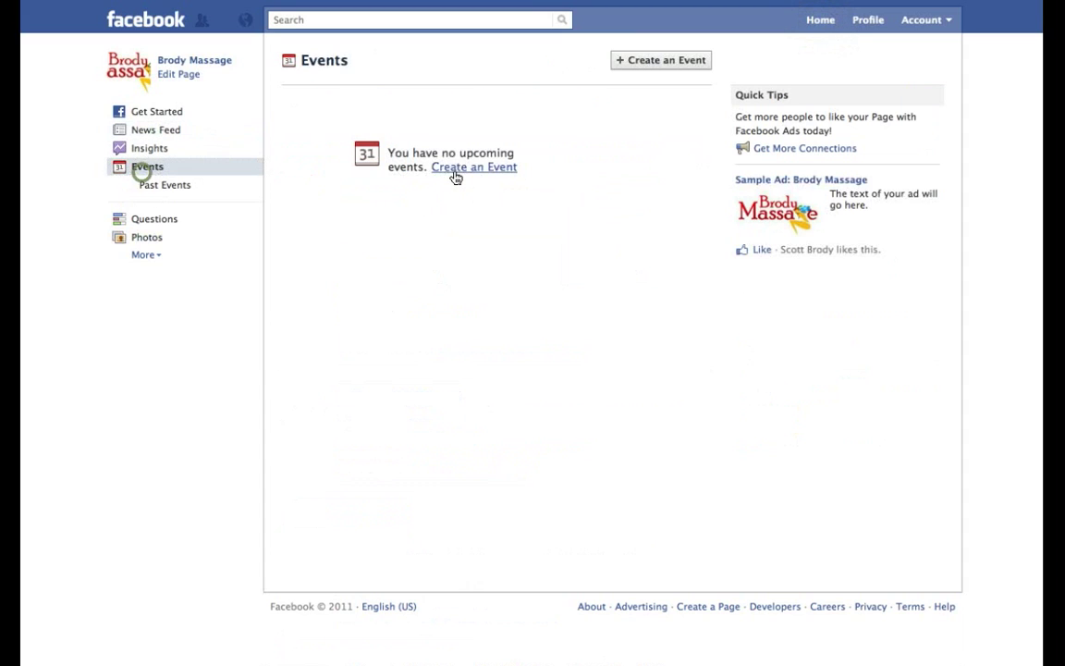
click(684, 63)
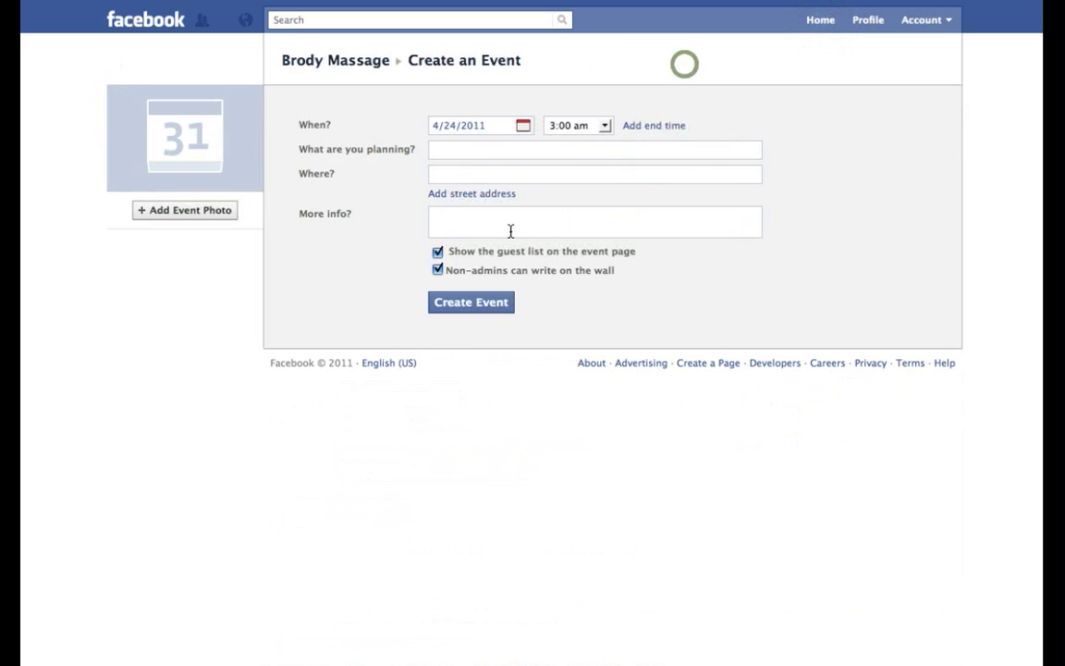
Add an end time of 4/30/2011 at 2:00 pm to the event
click(522, 126)
click(640, 88)
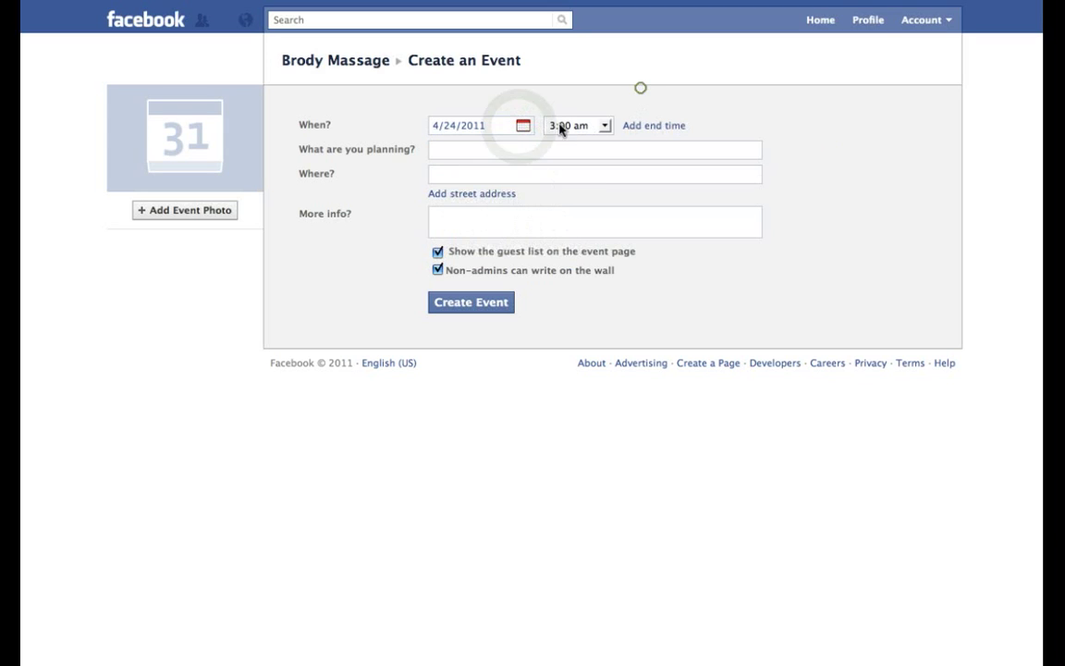
click(644, 131)
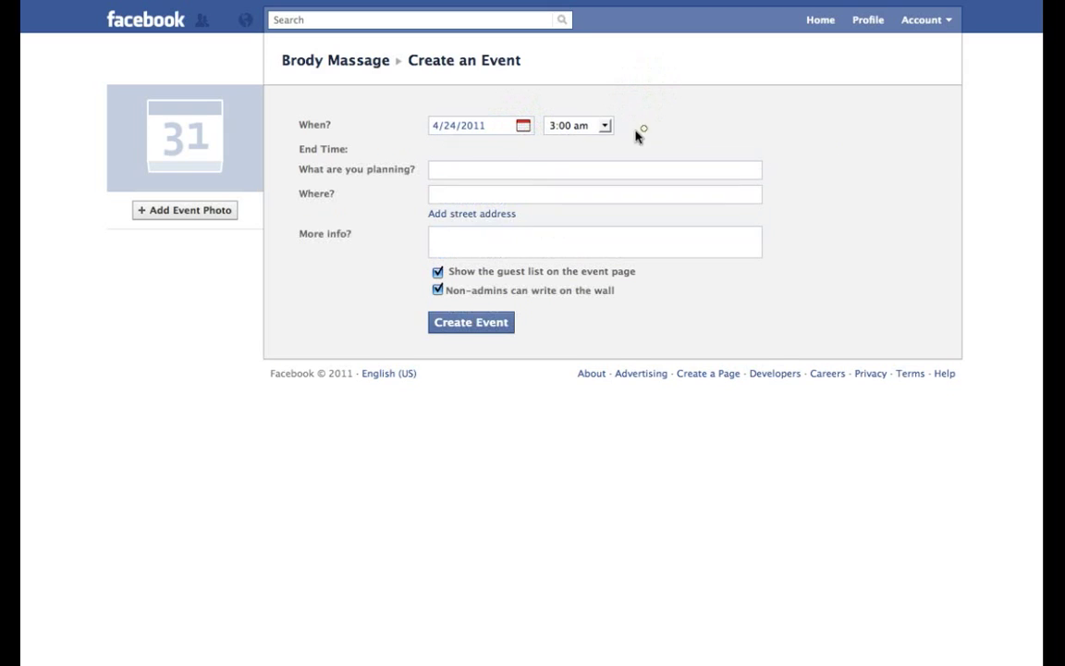
click(523, 150)
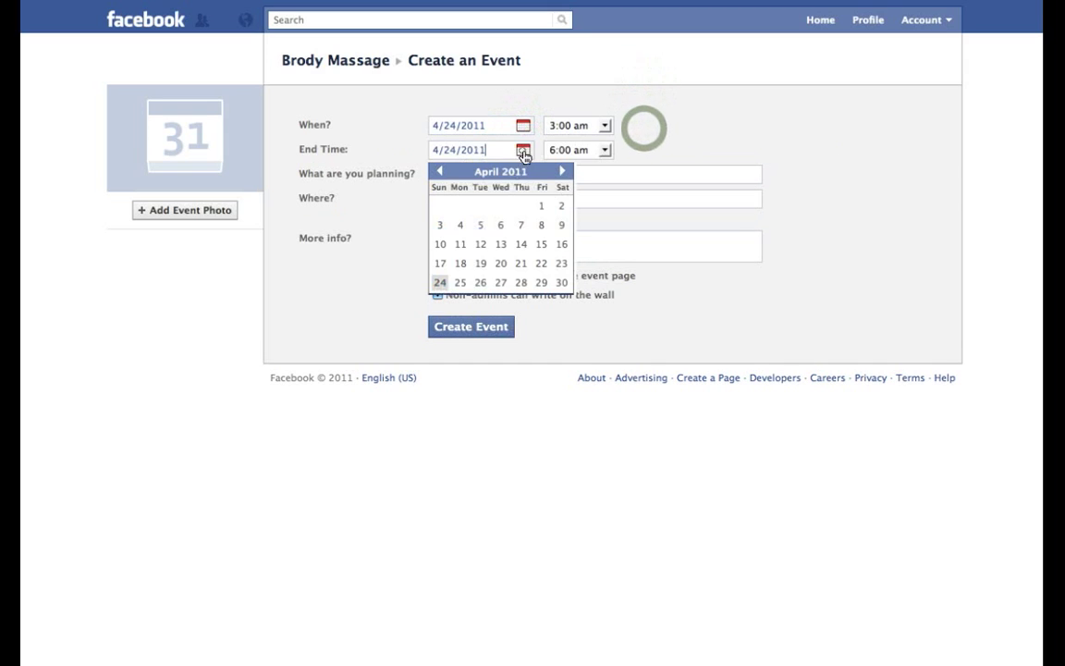
click(561, 282)
click(602, 150)
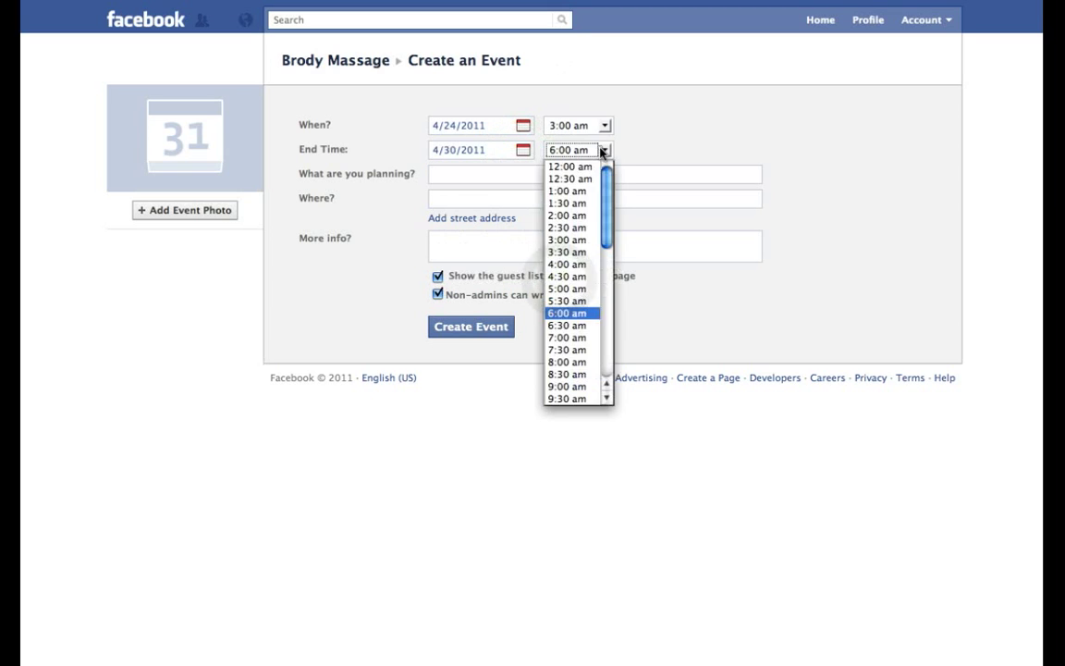
scroll(578, 300, down, 5)
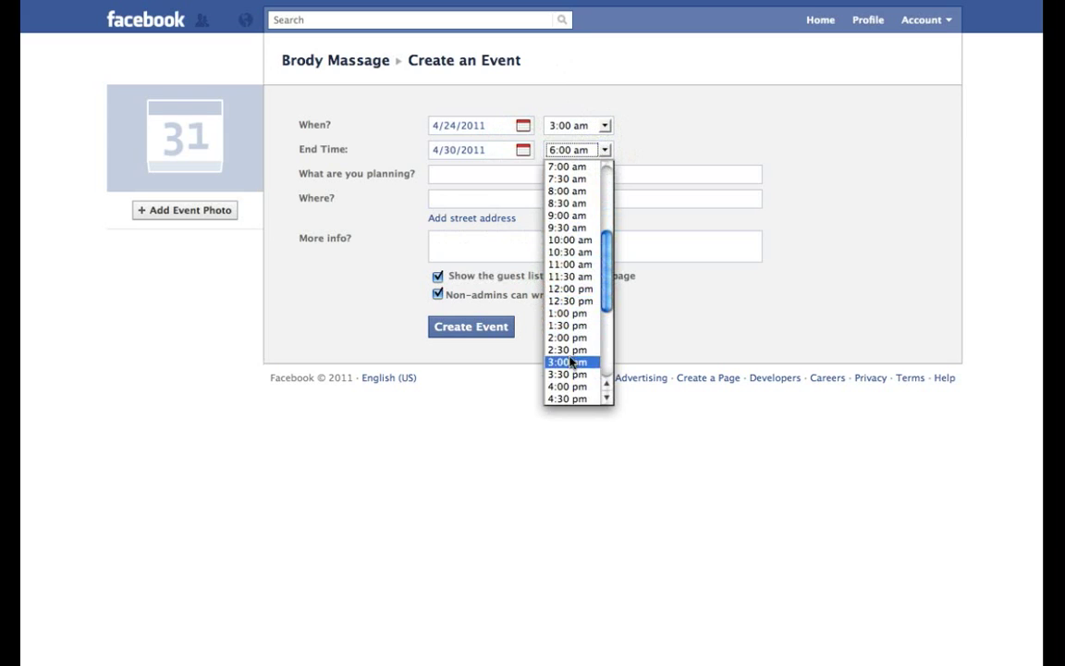
scroll(573, 342, down, 3)
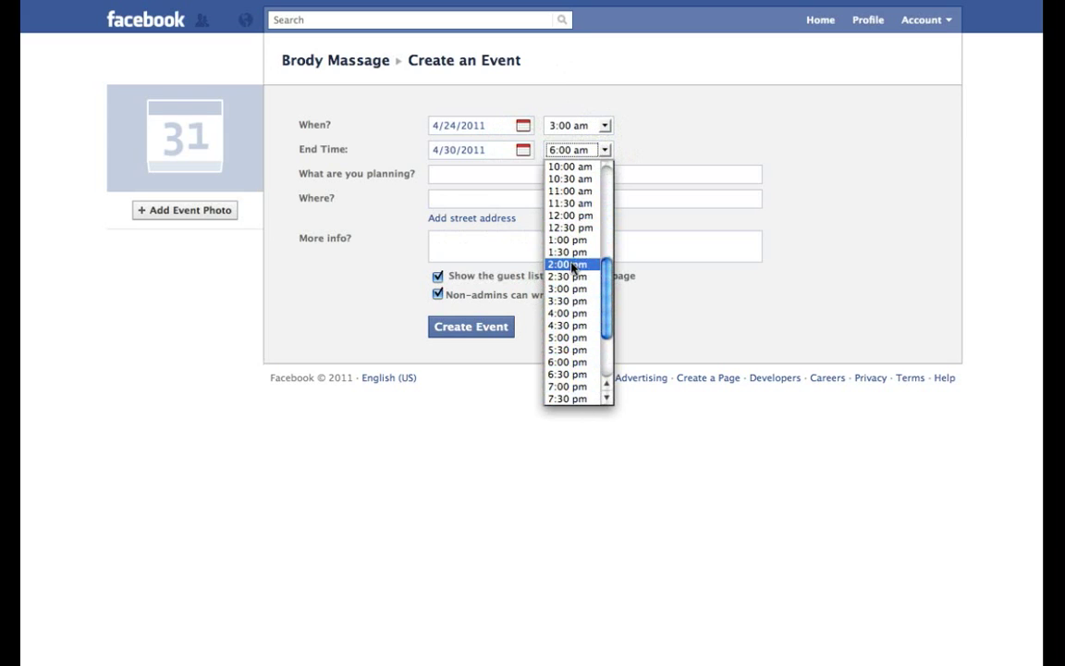
click(571, 264)
Set the event start to 4/25/2011 at 9:00 am
click(602, 126)
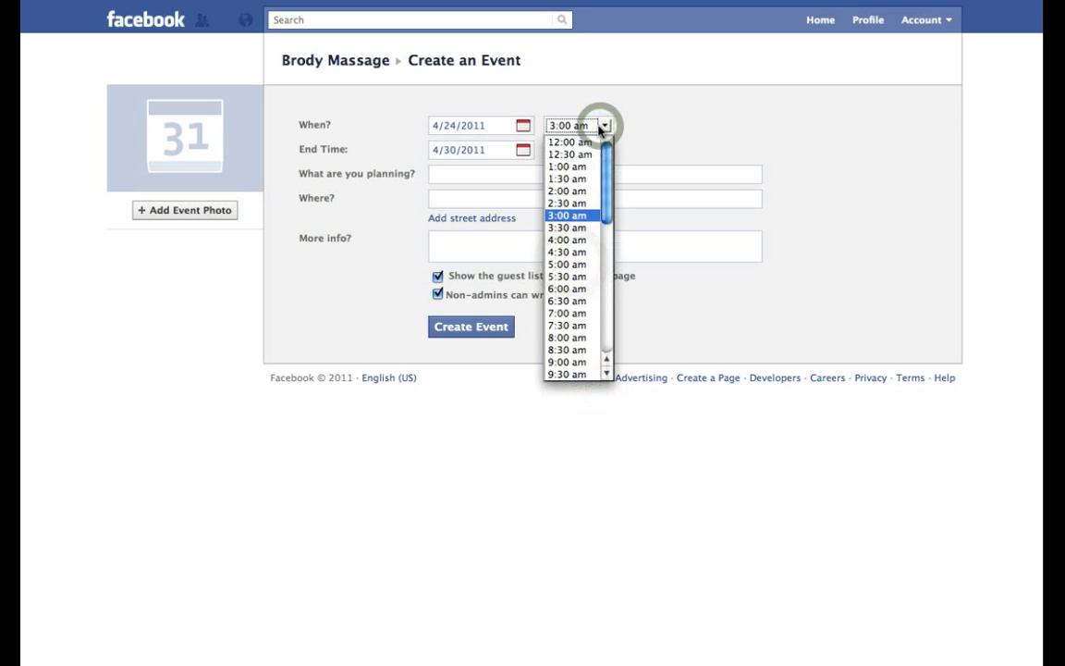
scroll(575, 180, down, 1)
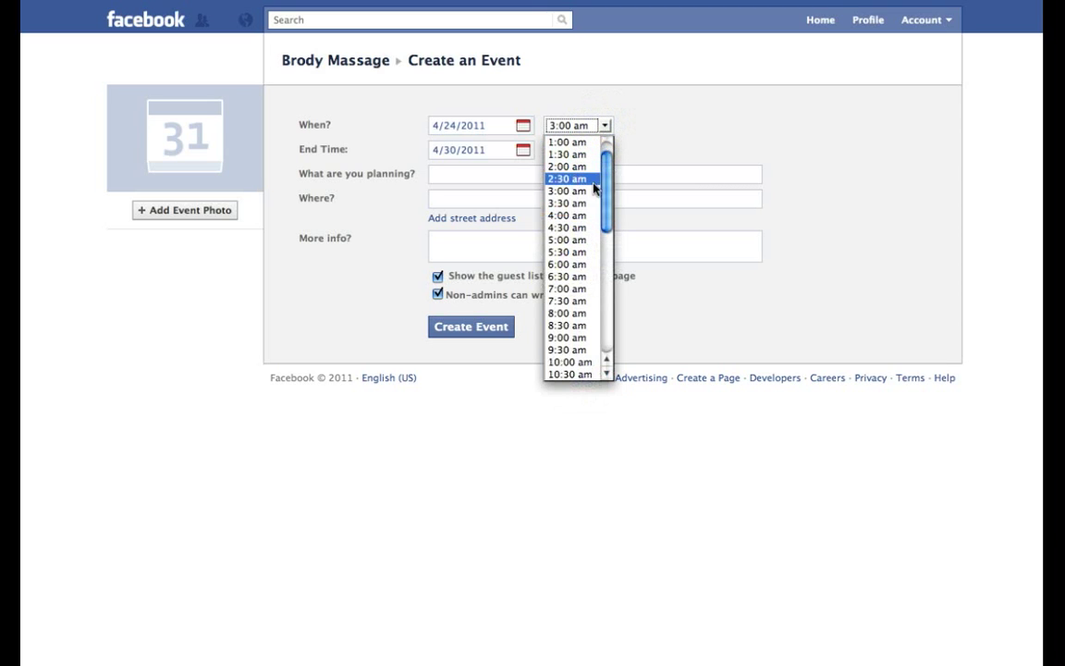
scroll(577, 174, up, 1)
scroll(579, 166, down, 1)
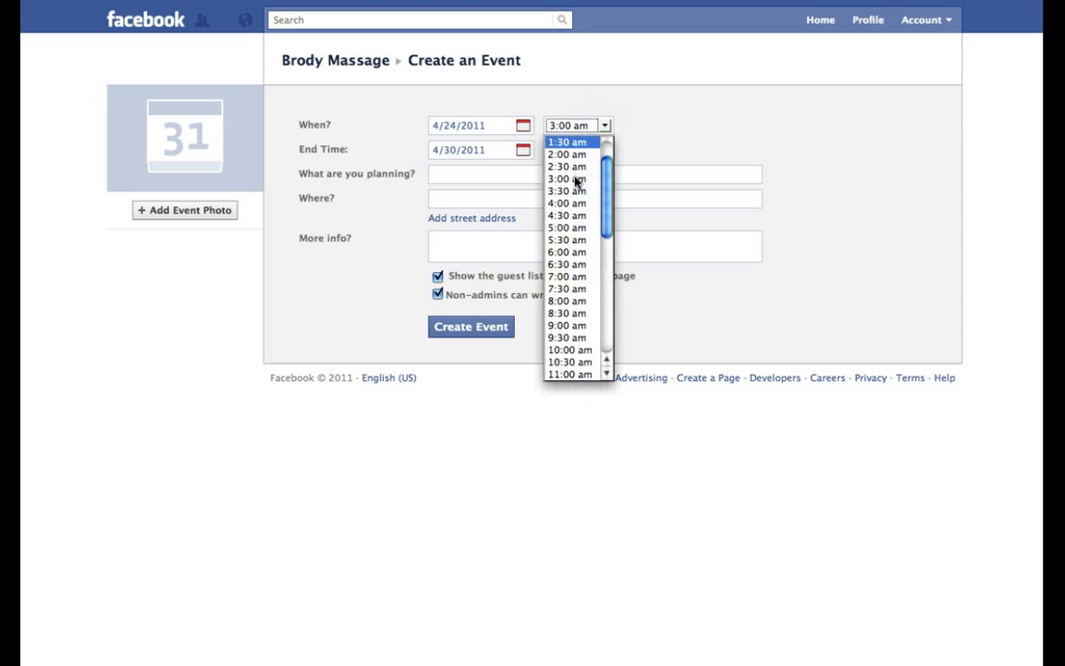
scroll(575, 267, down, 2)
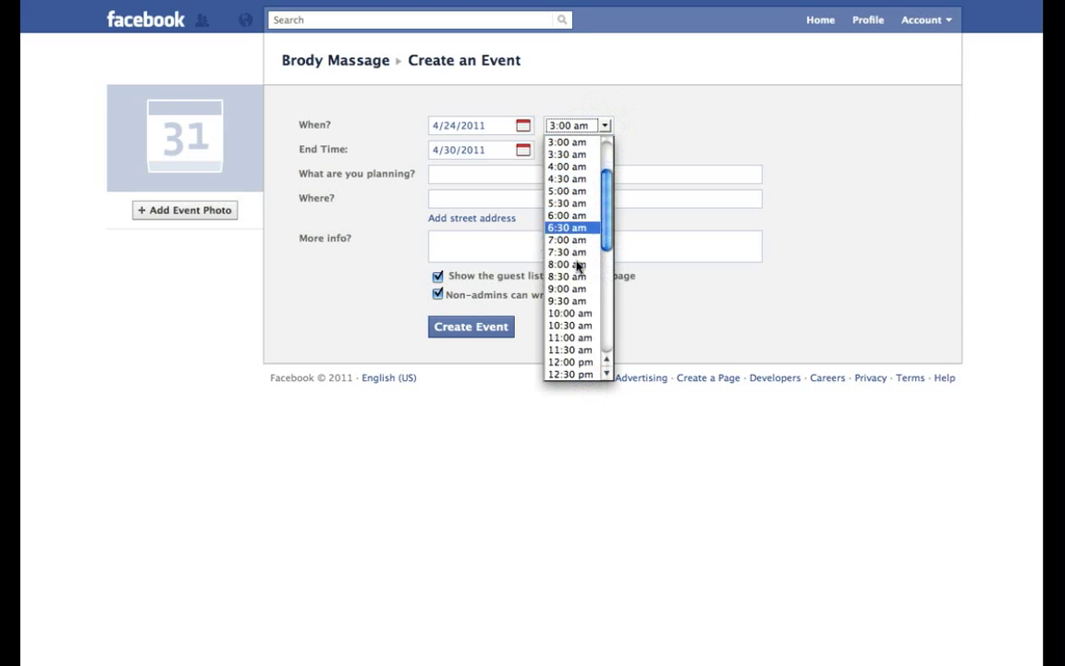
click(574, 264)
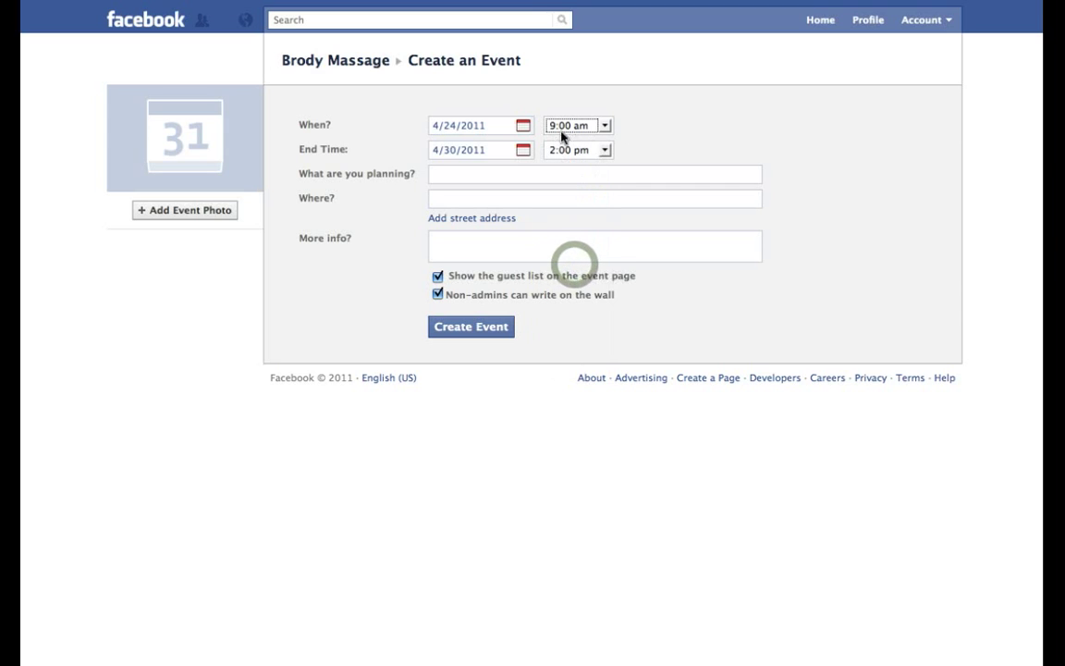
click(522, 130)
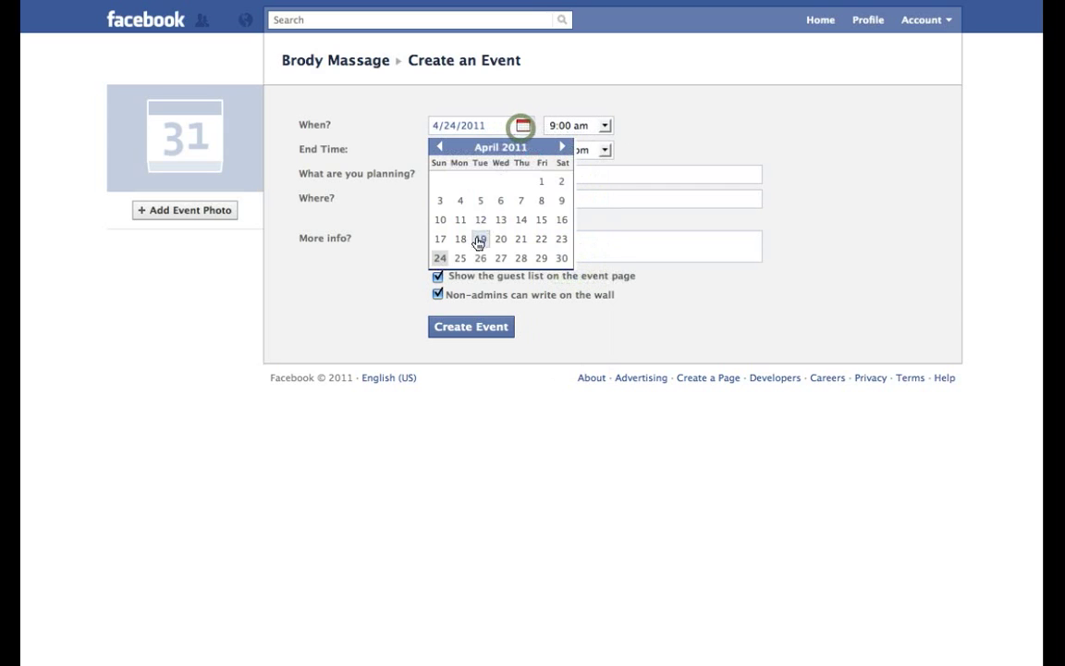
click(459, 258)
click(507, 178)
text(20% off on)
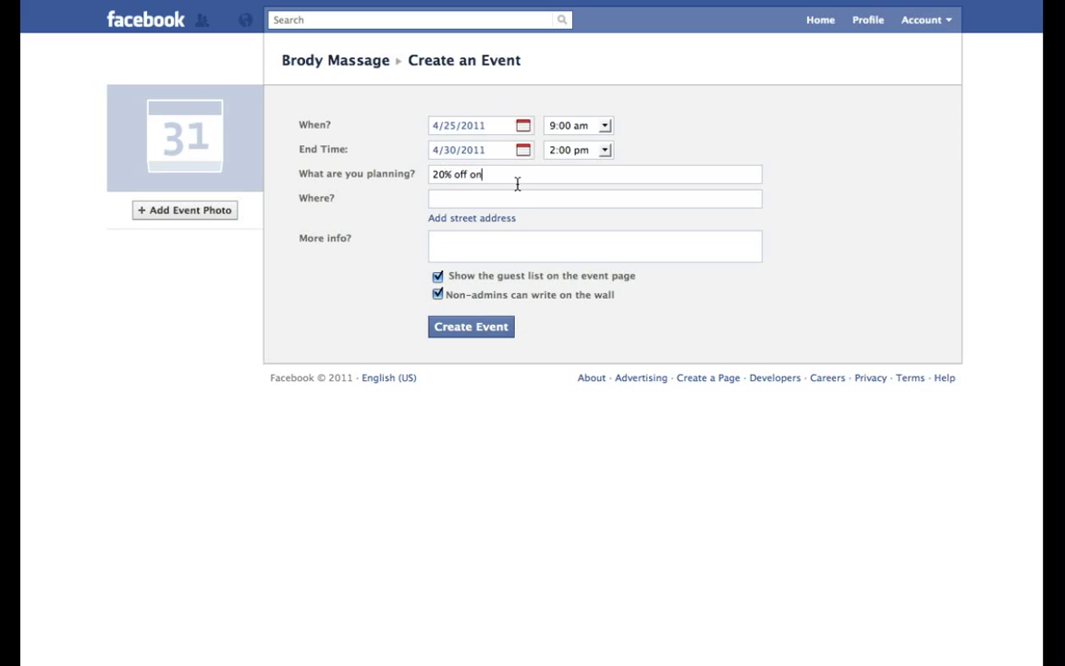
text( Sale)
key(BackSpace)
key(BackSpace)
key(BackSpace)
key(BackSpace)
text(Massage Supplies Online)
key(Tab)
text(http://www)
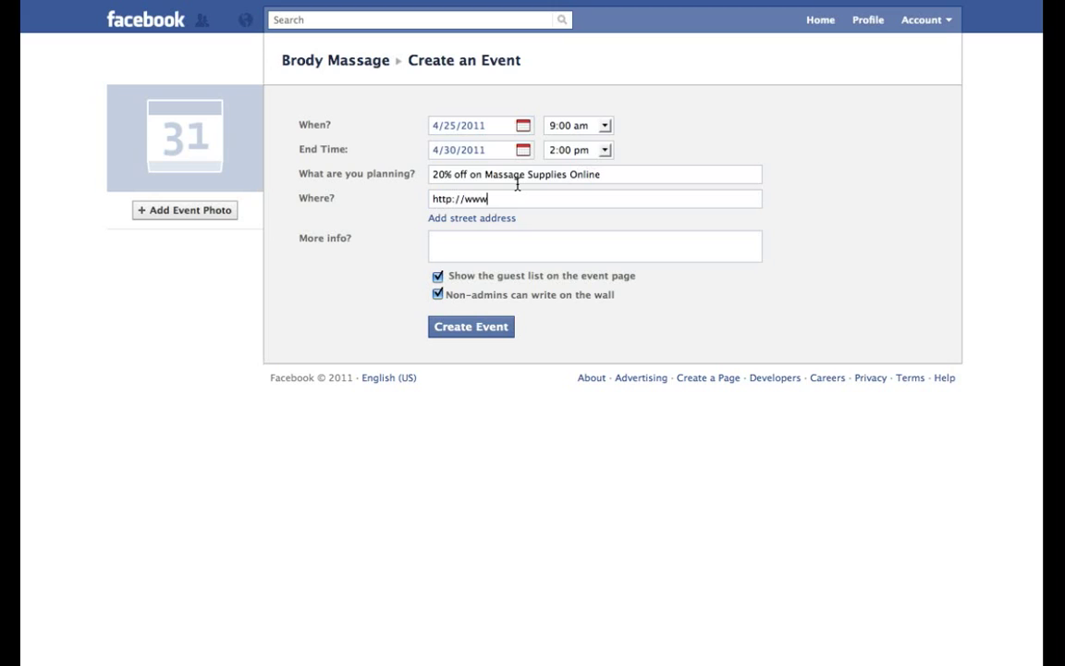
text(.serenitymassagesupply.com)
Enter the discount code and 'Amount: 20% Discount' as More info, then open Add Event Photo
click(624, 235)
text(Dis)
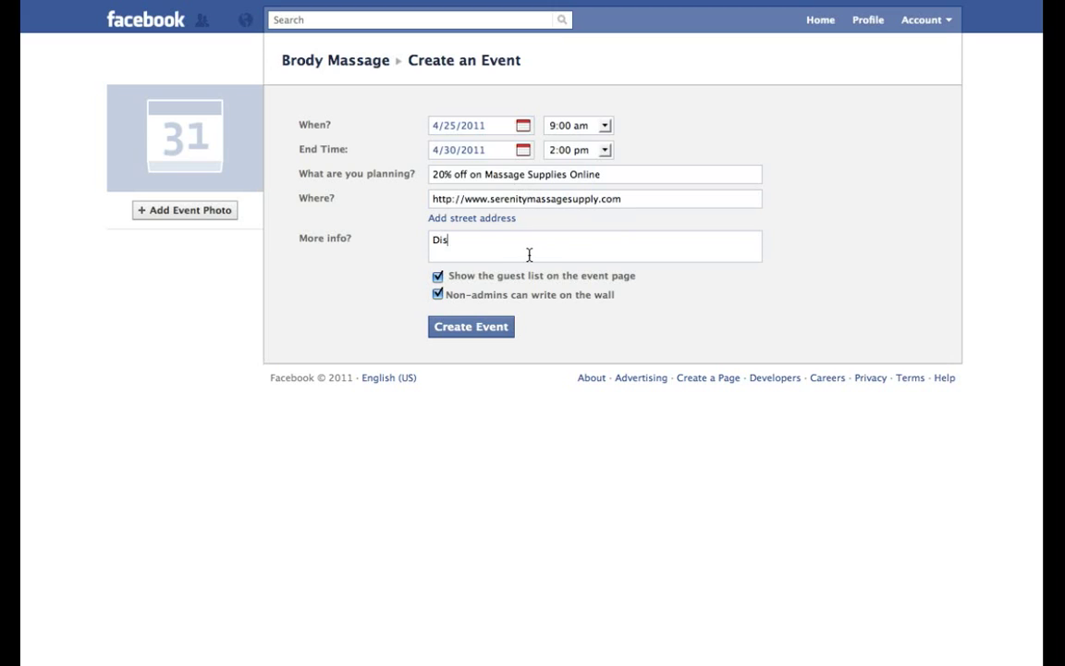
text(count Code)
text(: ser)
text(Amount: 10)
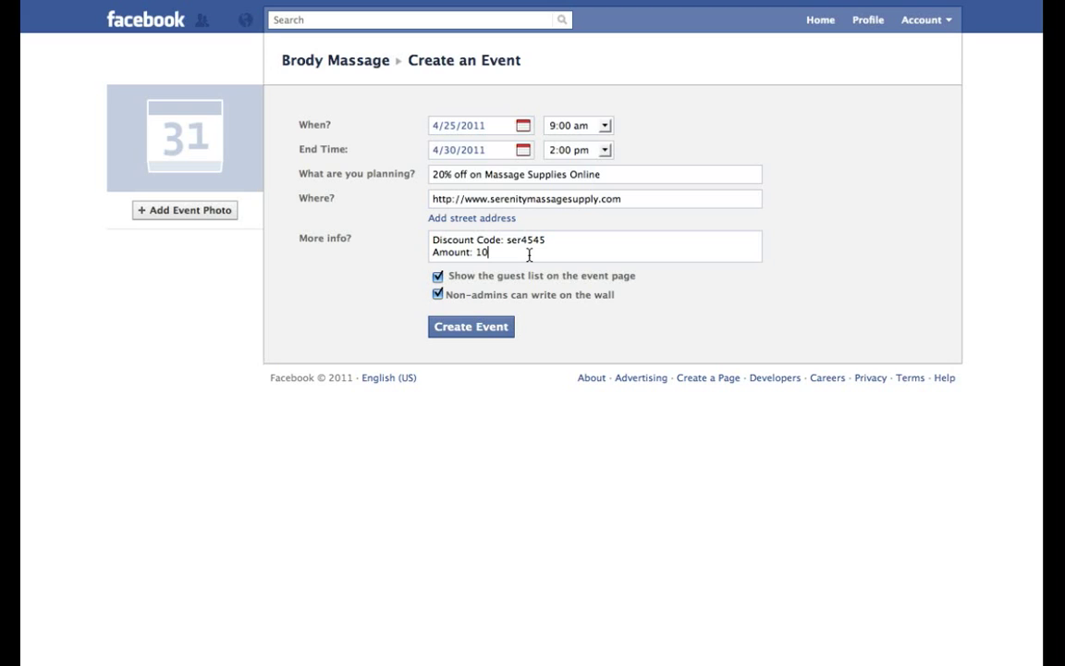
text(% discount)
key(BackSpace)
key(BackSpace)
key(BackSpace)
key(BackSpace)
key(BackSpace)
key(BackSpace)
key(BackSpace)
key(BackSpace)
key(BackSpace)
key(BackSpace)
text(Discount)
click(180, 210)
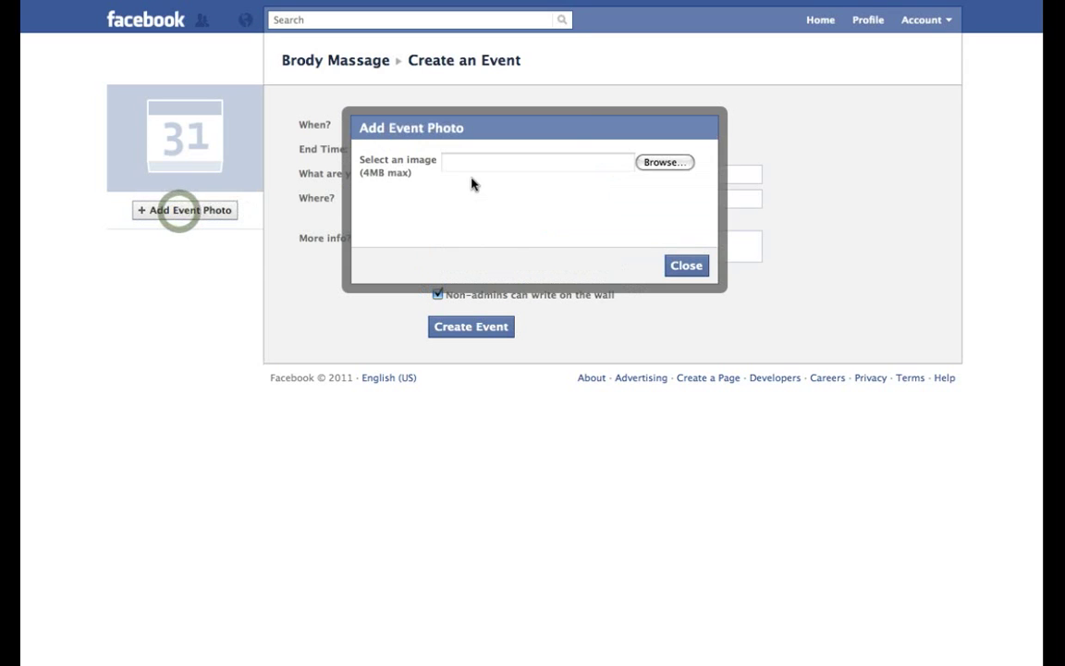
Upload brody_massage_banner_new.jpg as the event photo and insert 'and Salon' into the title
click(665, 164)
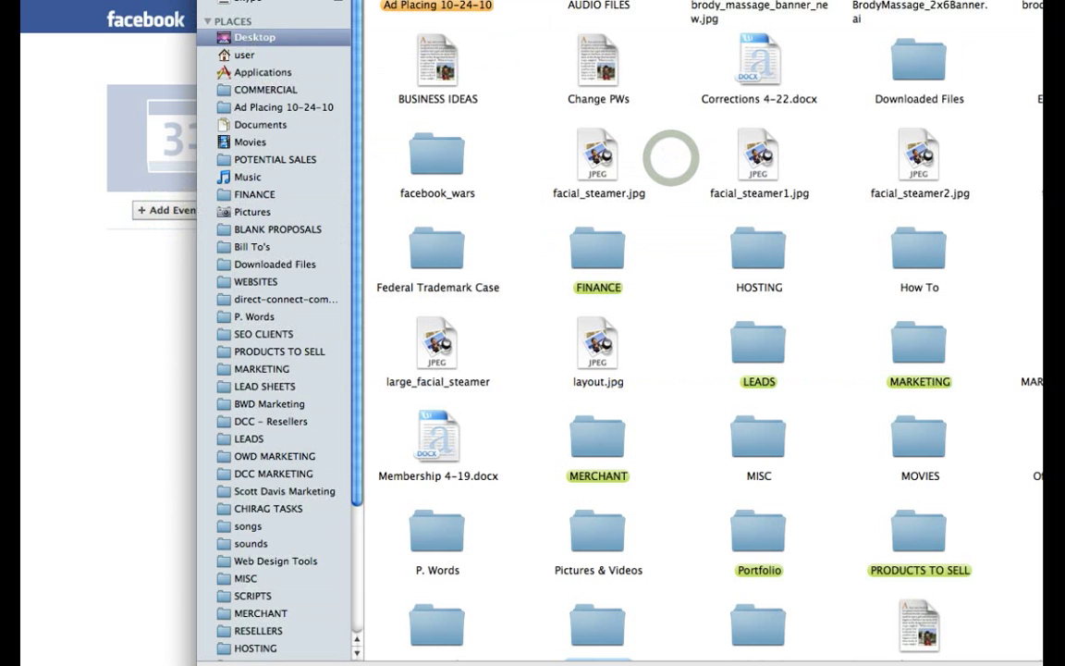
click(759, 11)
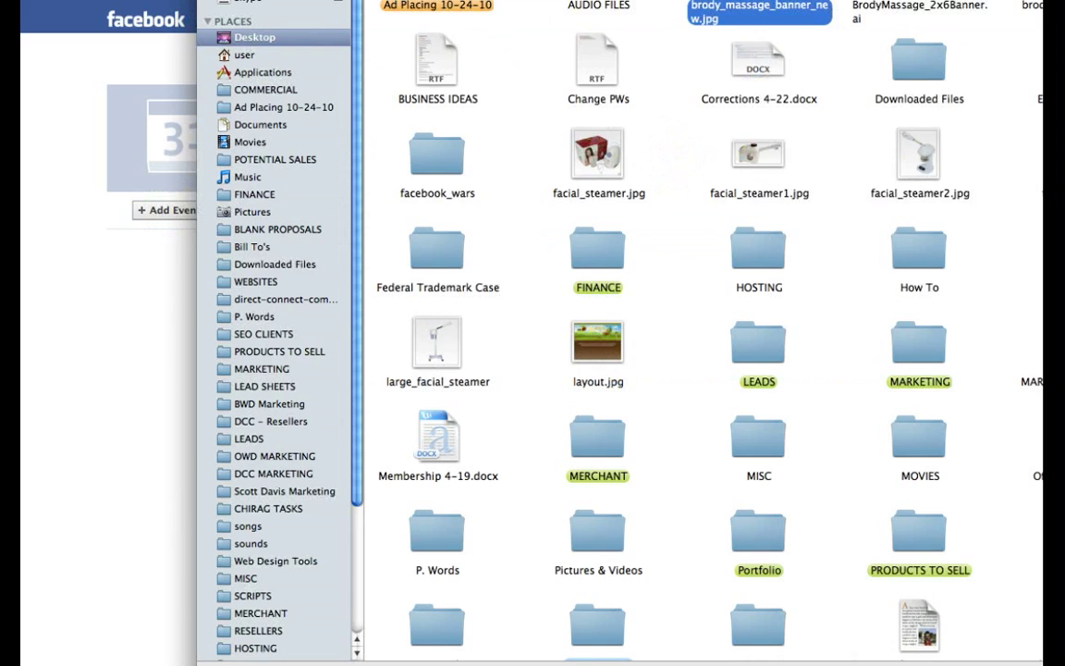
key(Return)
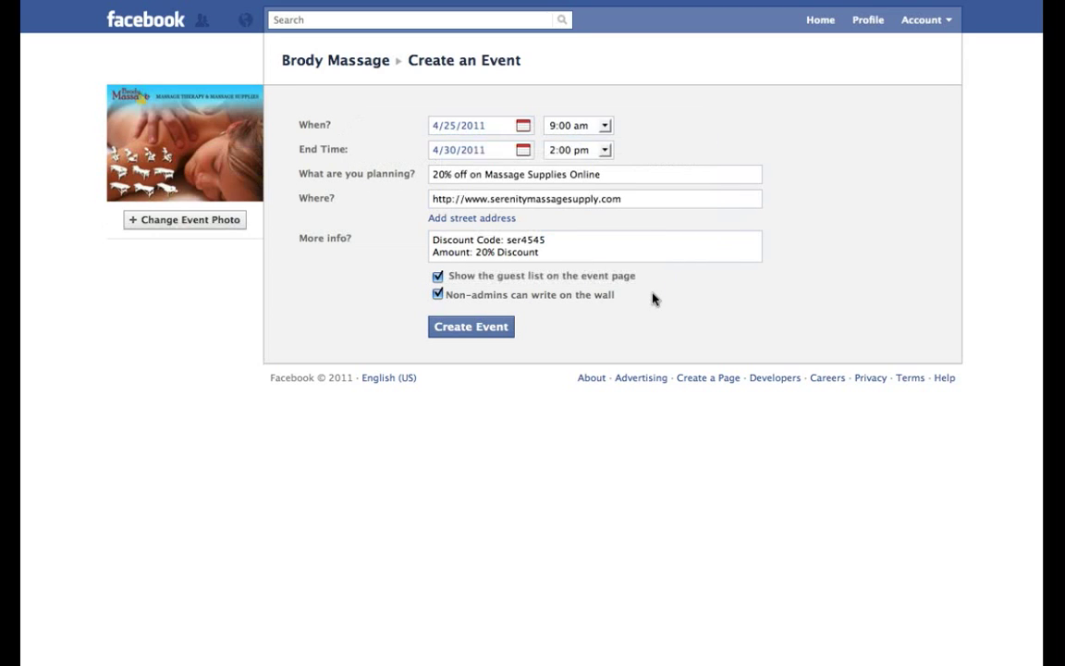
click(522, 174)
text(and Salon)
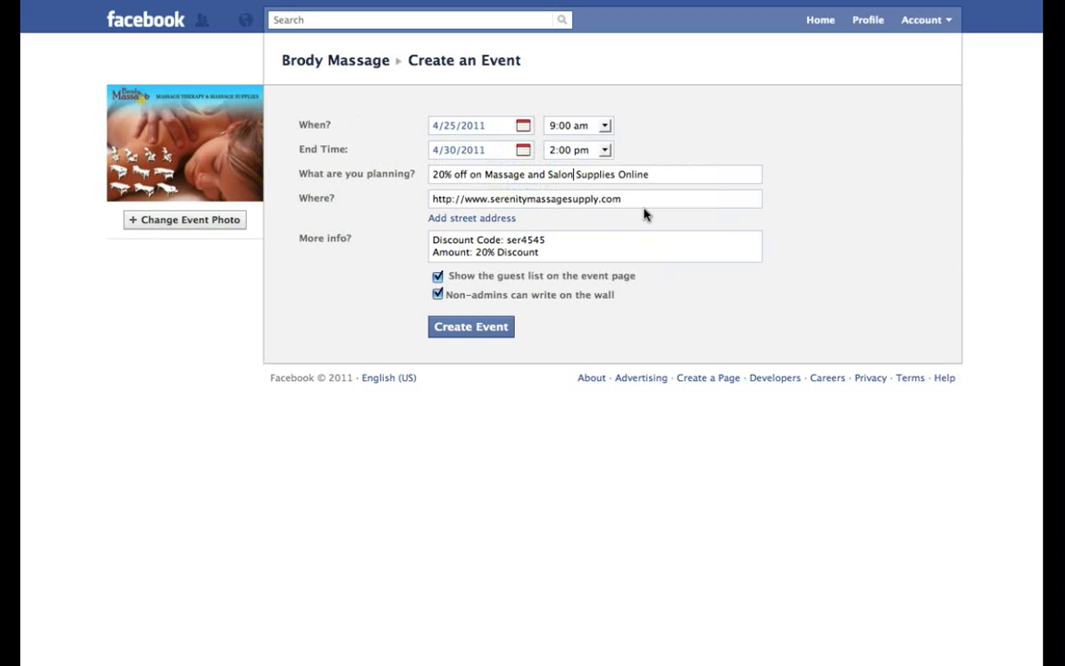
click(465, 326)
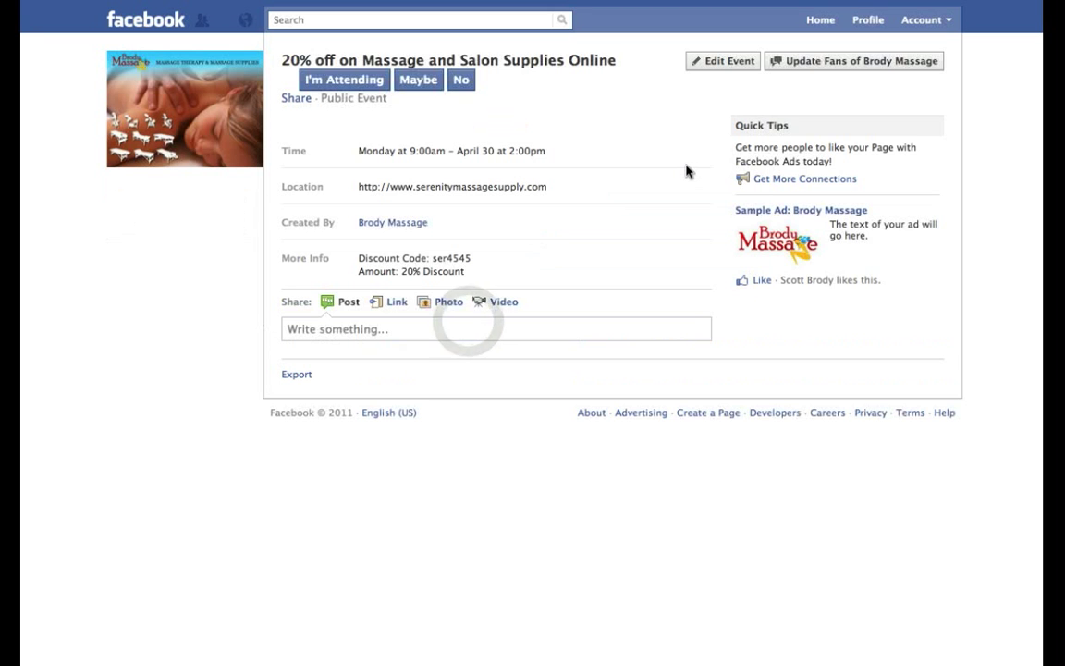
click(395, 331)
text(http://)
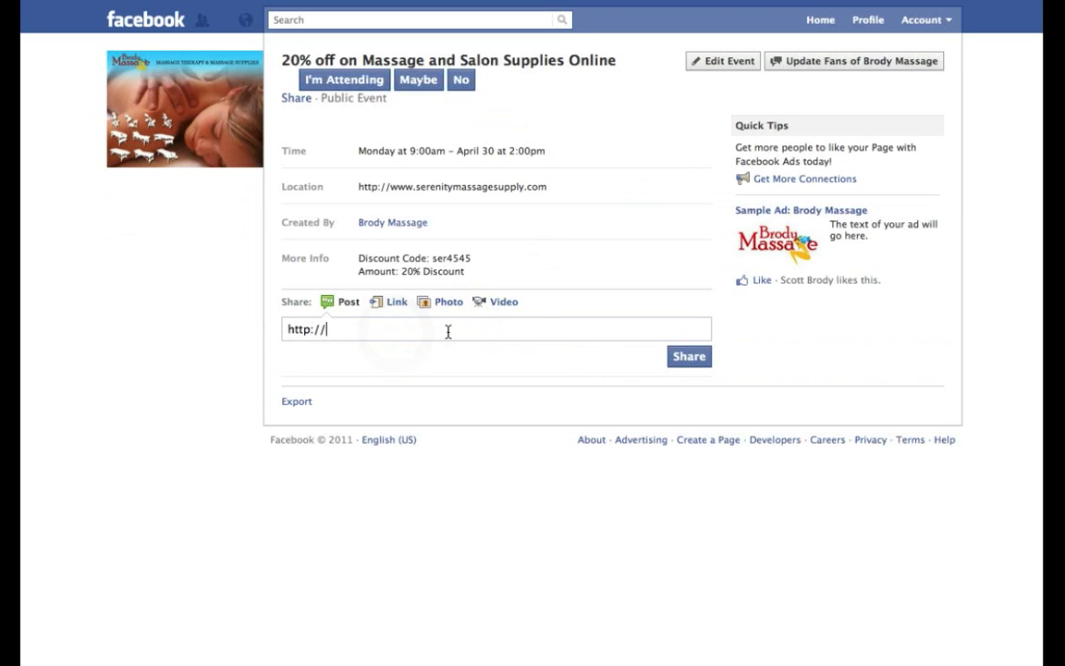
text(www.serenitymassage)
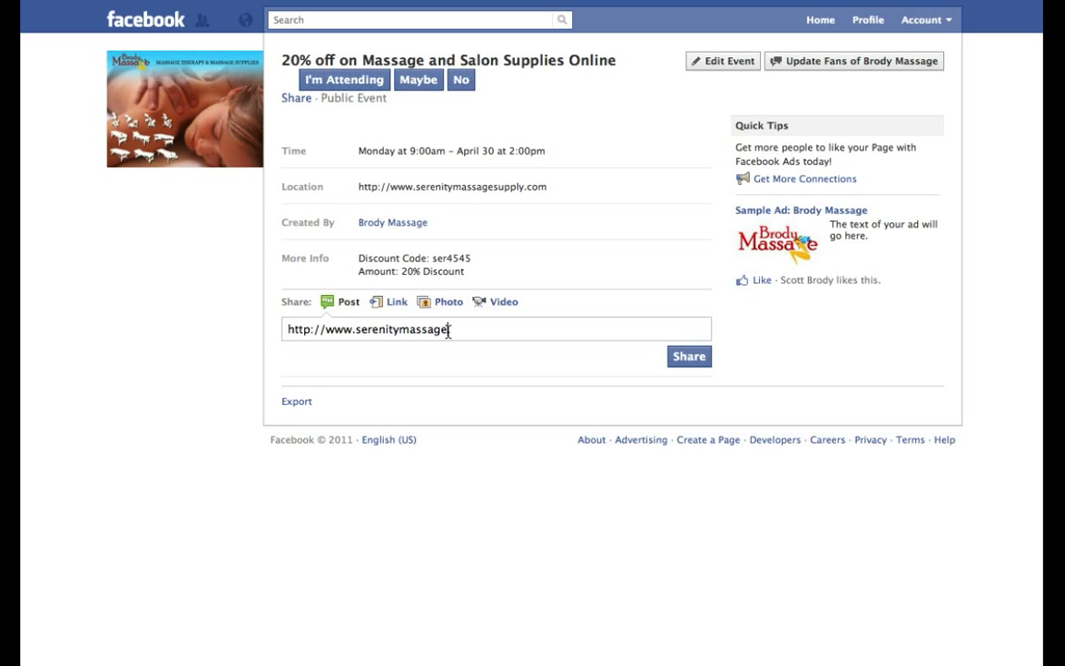
text(supply.com)
click(702, 360)
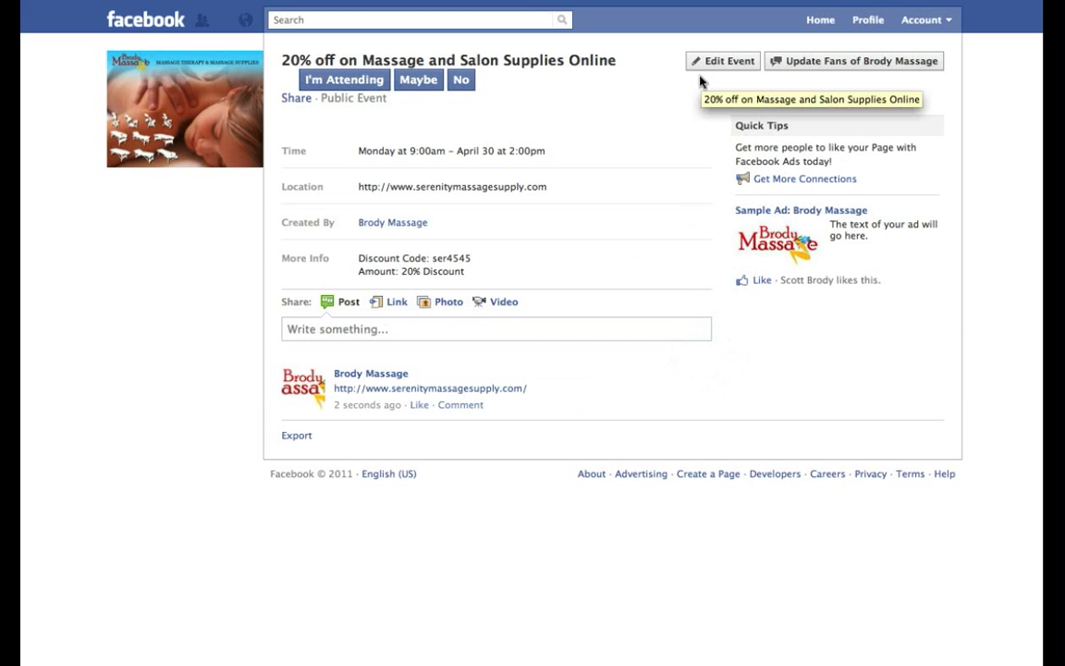
Start a fan update with a subject about the Sale for the Week of 4/25 on SerenityMassageSupply.com
click(849, 61)
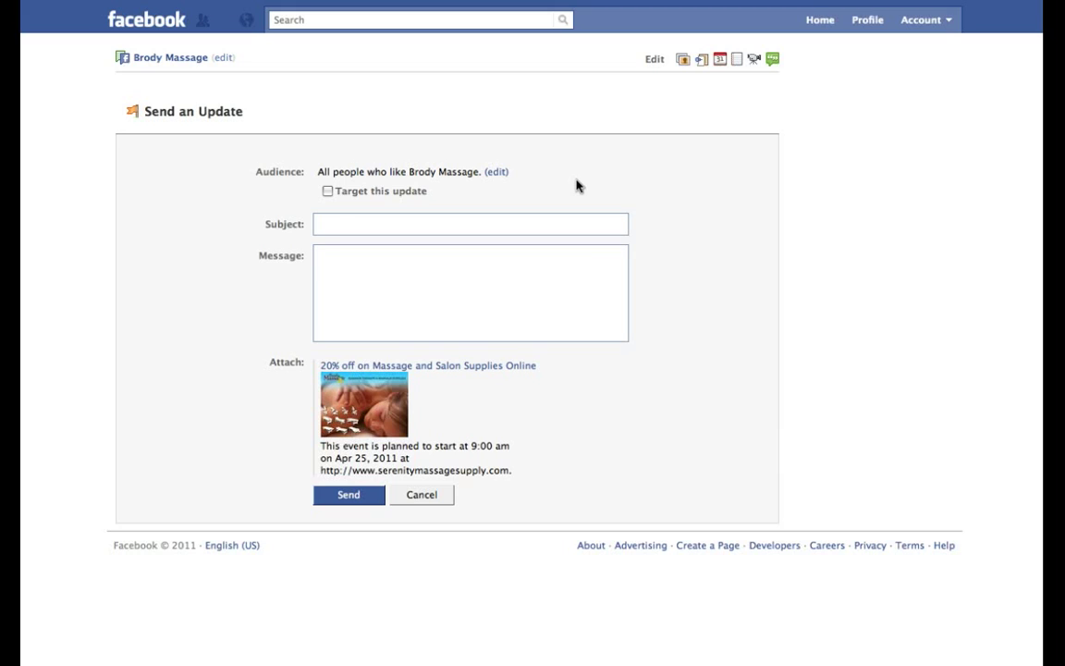
click(340, 225)
text(Check our the)
key(BackSpace)
key(BackSpace)
key(BackSpace)
text(Sale for the )
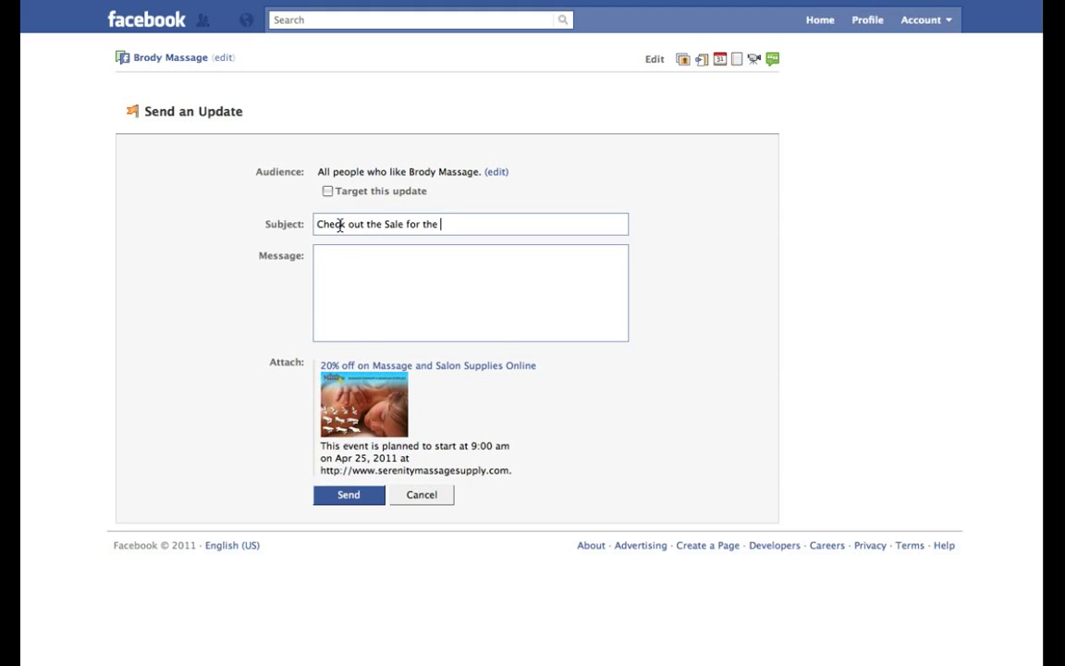
text(Week of 4/25 on SerenityMass)
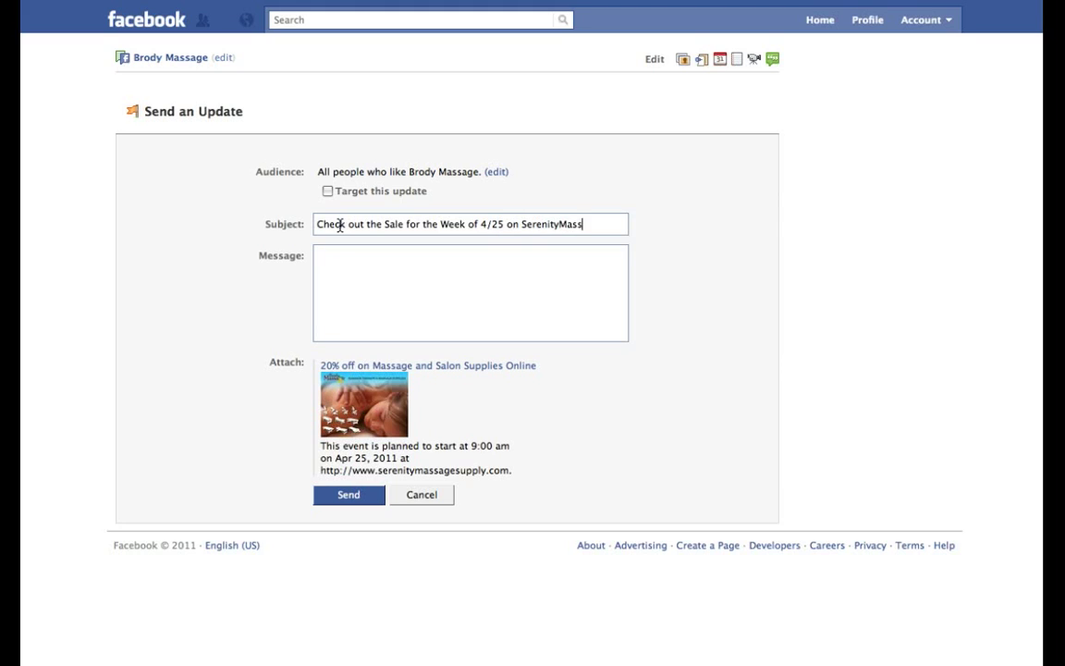
text(ageSupply.com)
Write the 20% Discount message with Code: ser4545 and the website link, and send it
key(Tab)
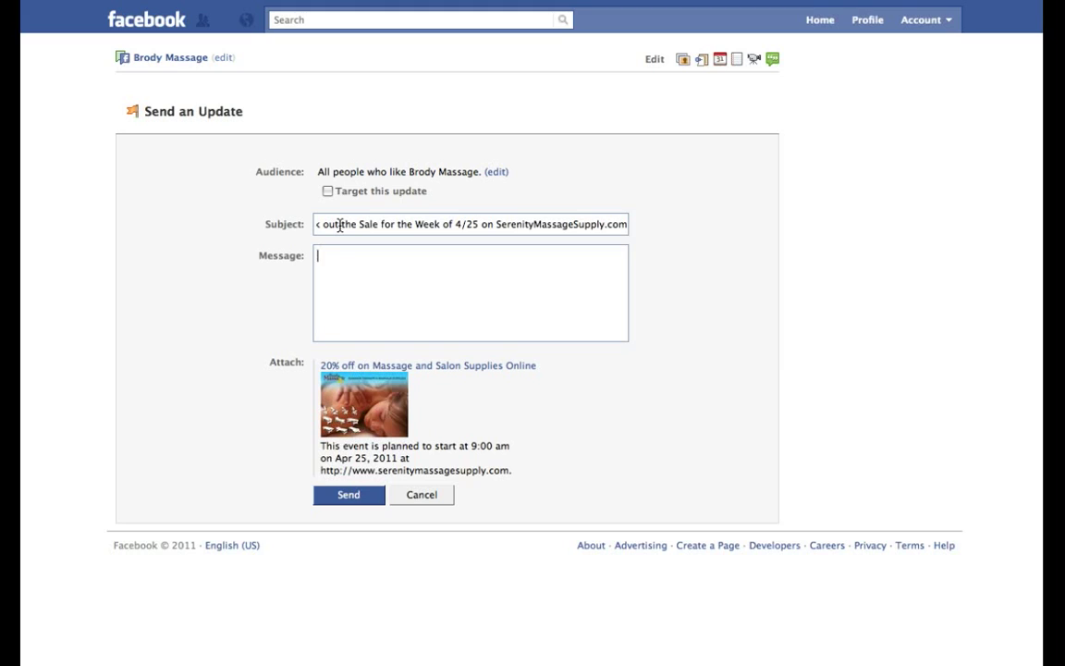
text(Visit us online for your 20)
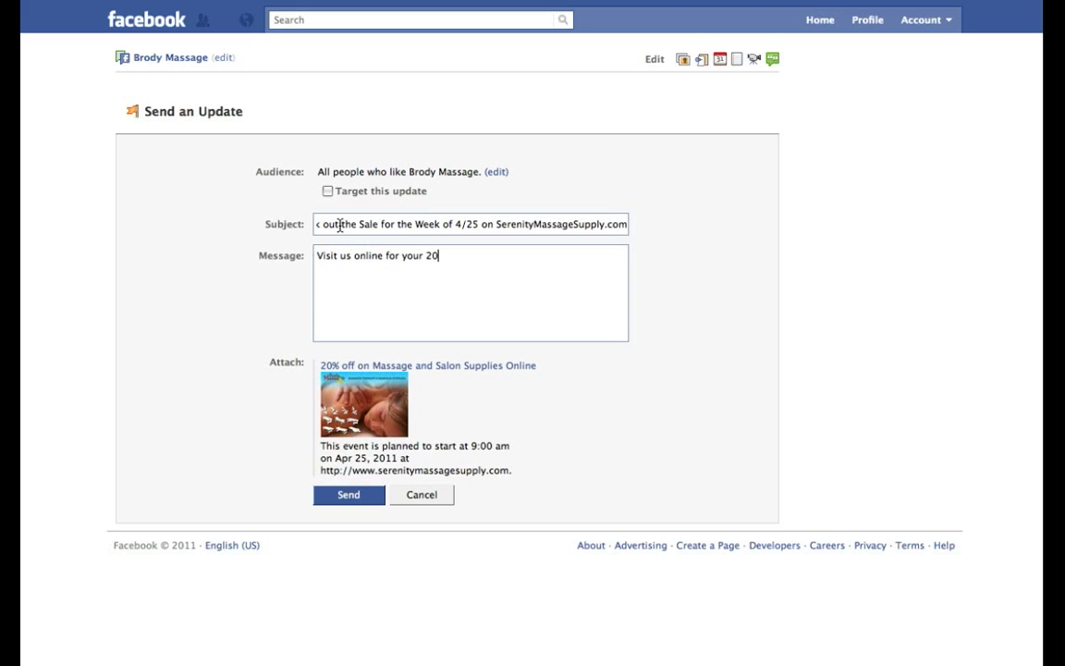
text(% Discount)
key(Return)
text(Code: ser)
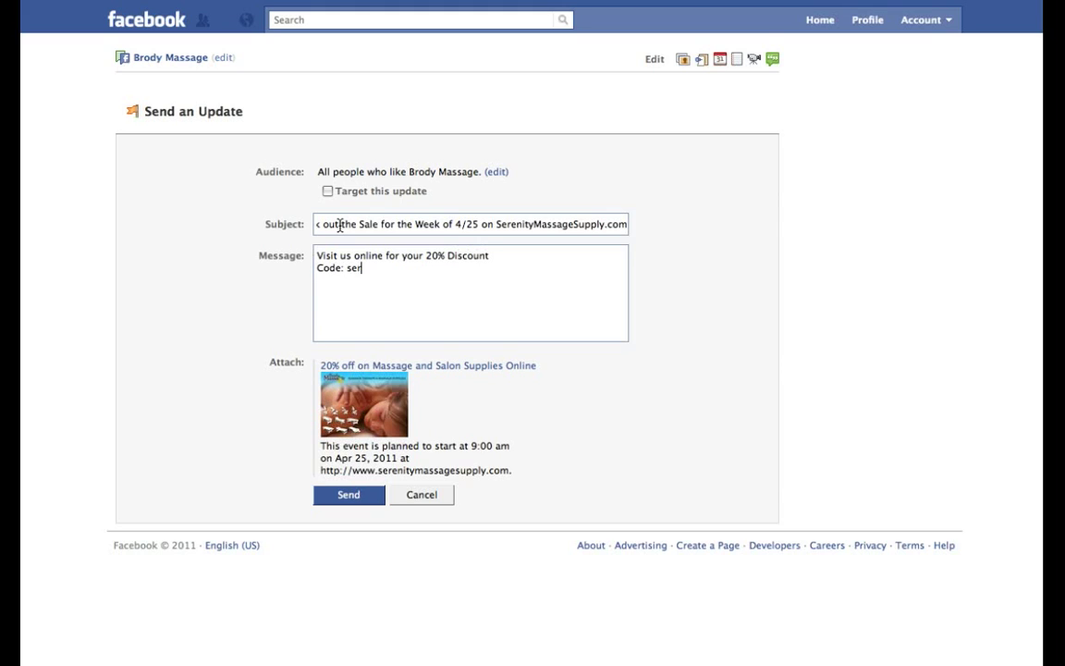
text(4545)
key(Return)
text(http://www.serenity)
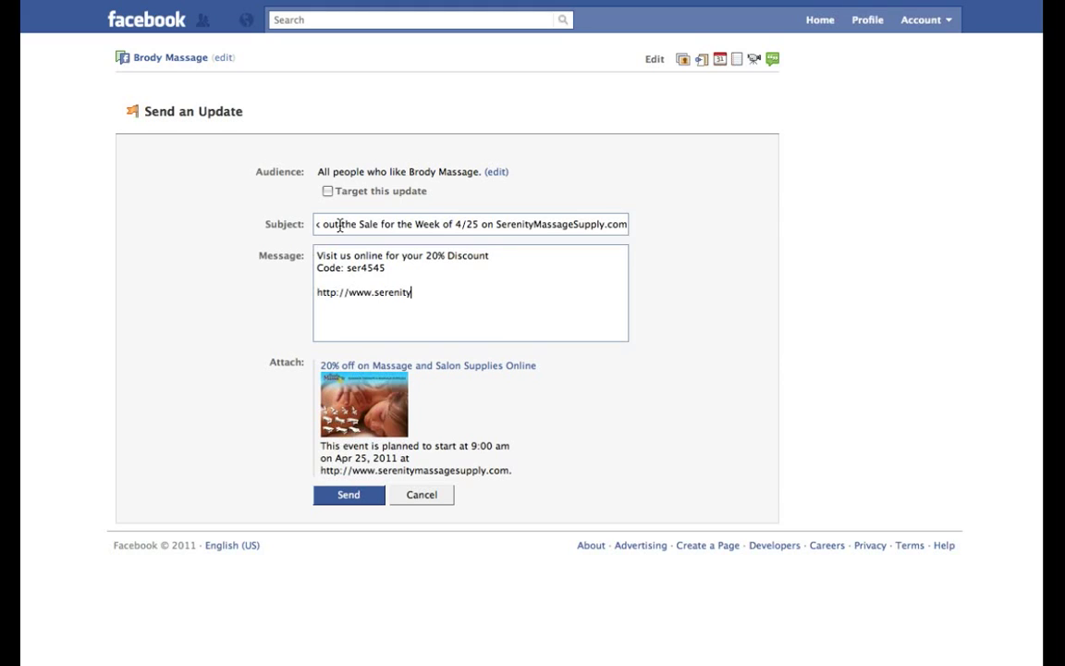
text(massagesupply.com)
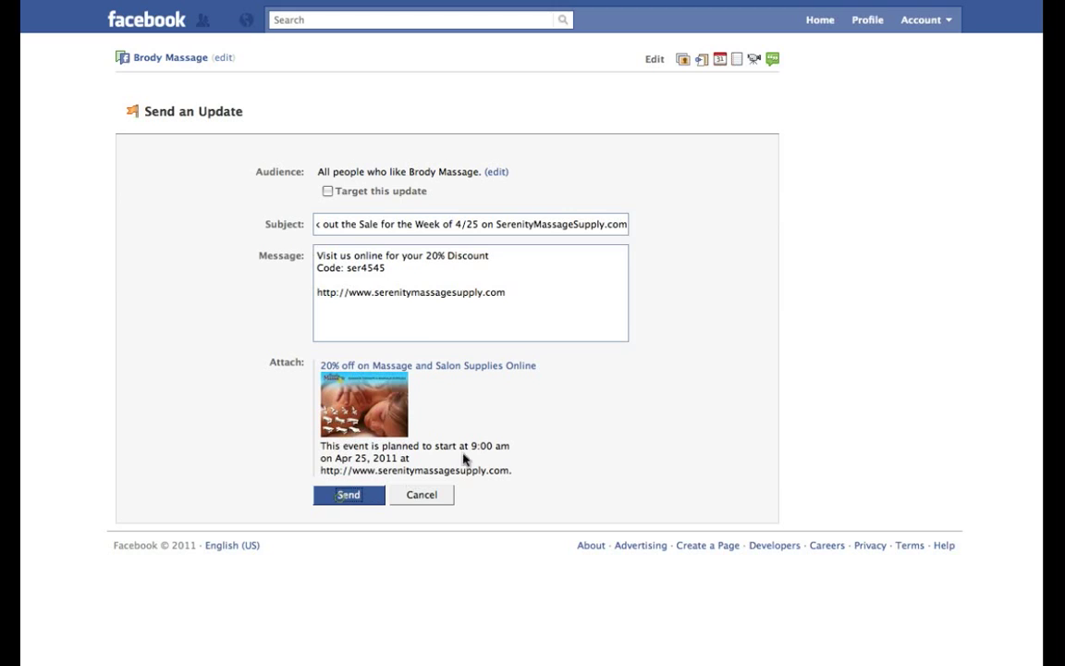
click(340, 497)
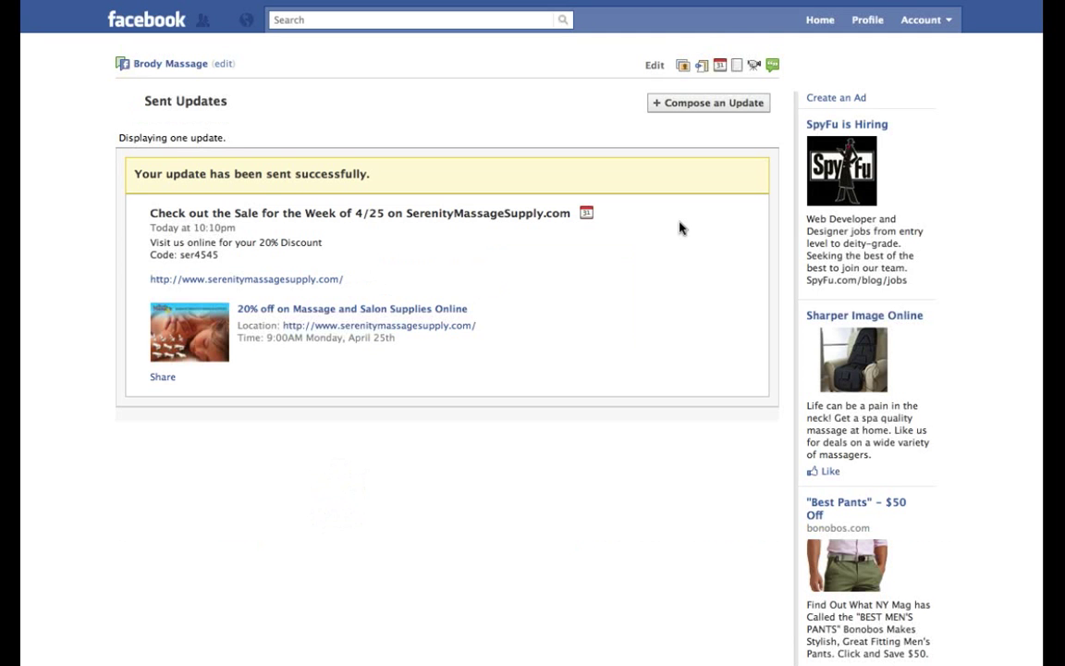